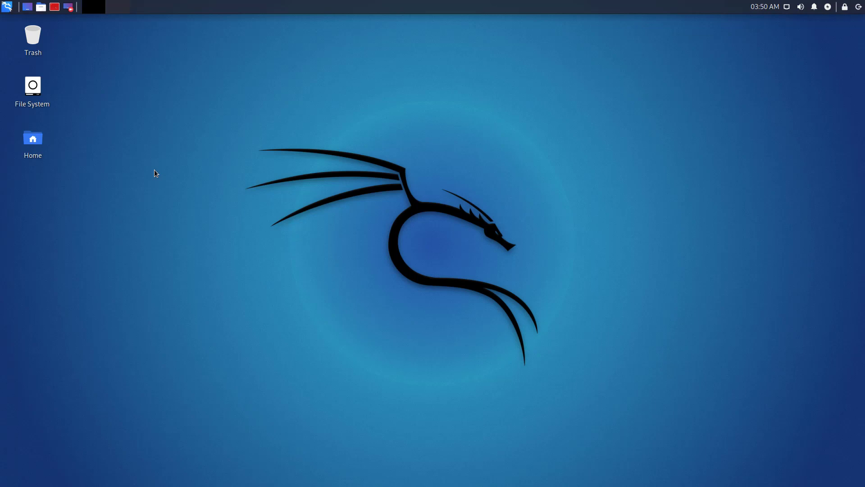
Step: Launch a terminal window from the terminal icon in the top panel
{"action": "left_click", "coordinate": [55, 8]}
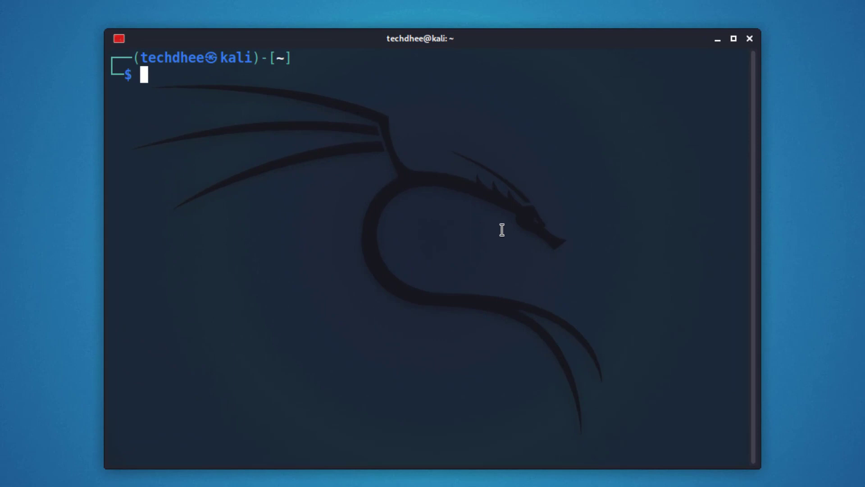
{"action": "type", "text": "whoami"}
Step: Check the current user and working directory with whoami and pwd, then clear the screen
{"action": "key", "text": "Return"}
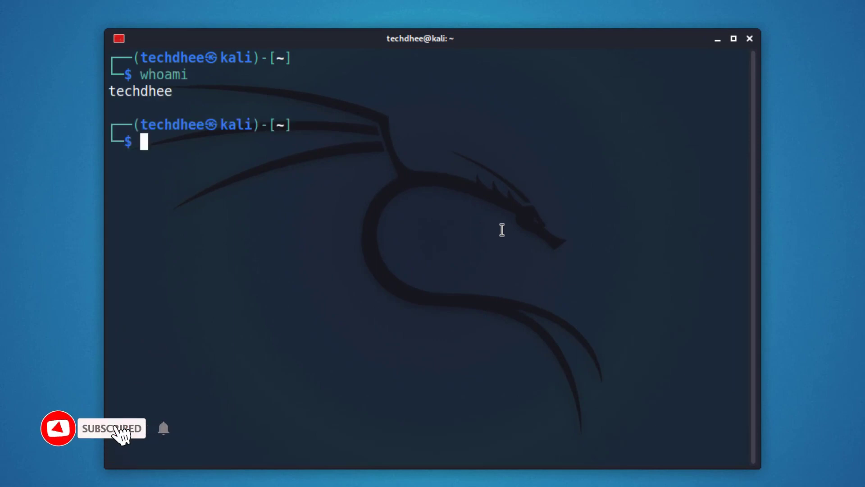
{"action": "type", "text": "p"}
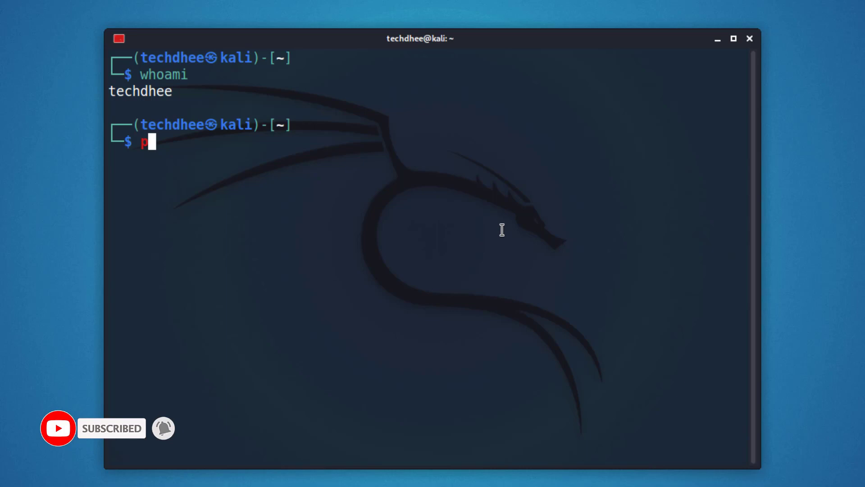
{"action": "type", "text": "wd"}
{"action": "key", "text": "Return"}
{"action": "key", "text": "ctrl+l"}
{"action": "type", "text": "cat /"}
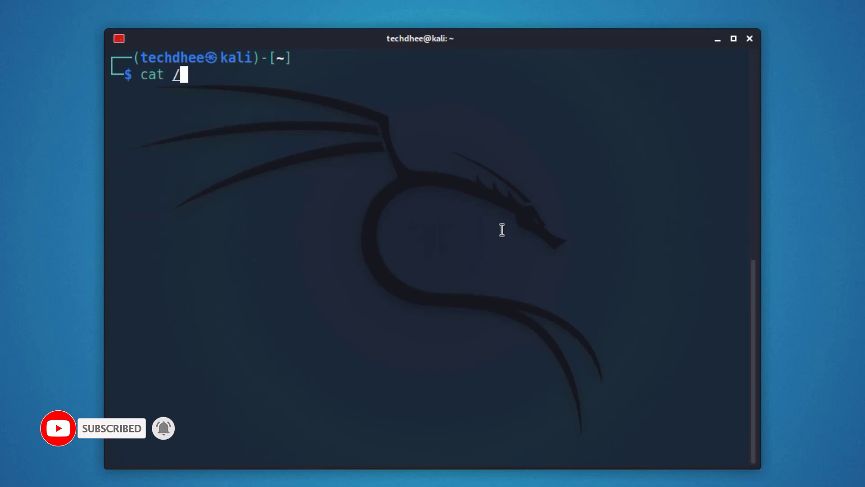
{"action": "type", "text": "etc/passwd"}
Step: List /etc/passwd and /etc/group, highlighting the techdhee entry in each
{"action": "key", "text": "Return"}
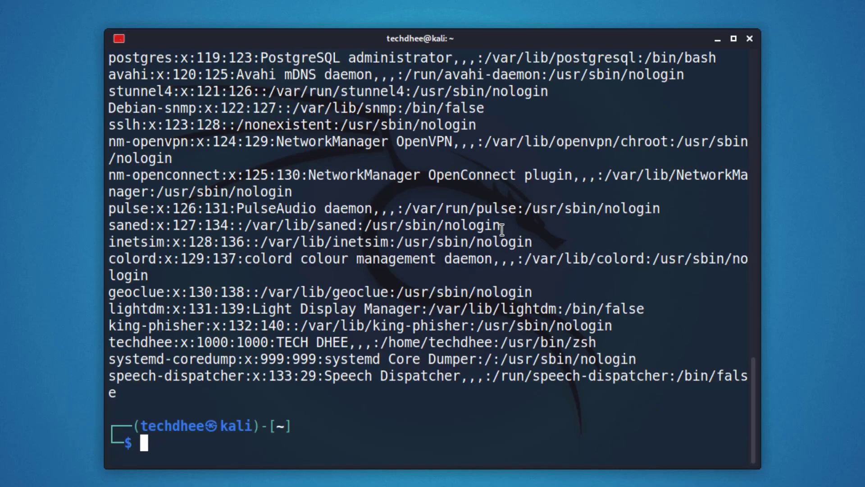
{"action": "left_click_drag", "start_coordinate": [108, 342], "coordinate": [610, 342]}
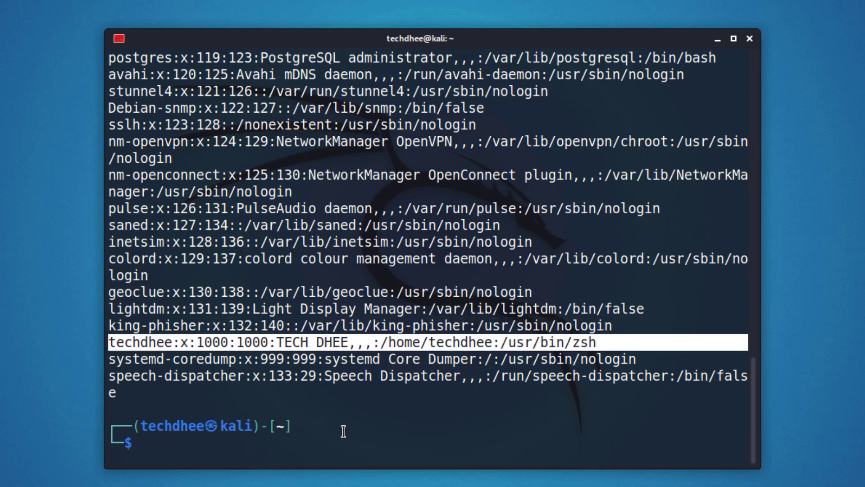
{"action": "left_click", "coordinate": [329, 436]}
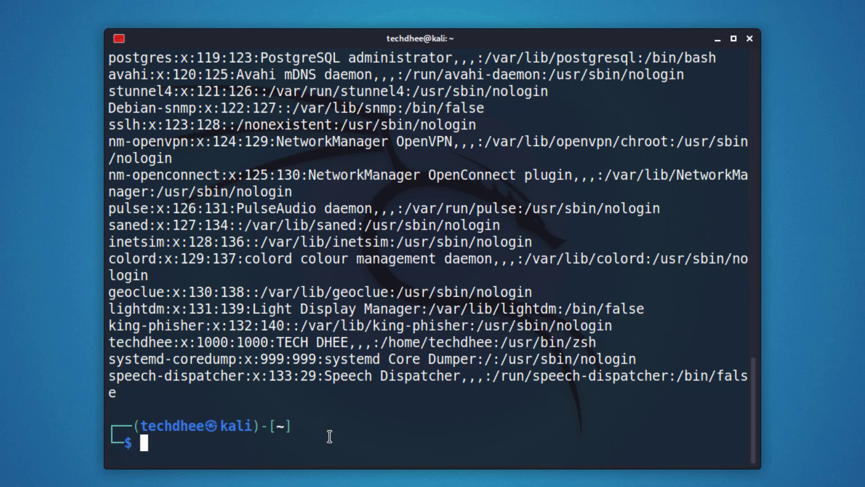
{"action": "type", "text": "cat /etc"}
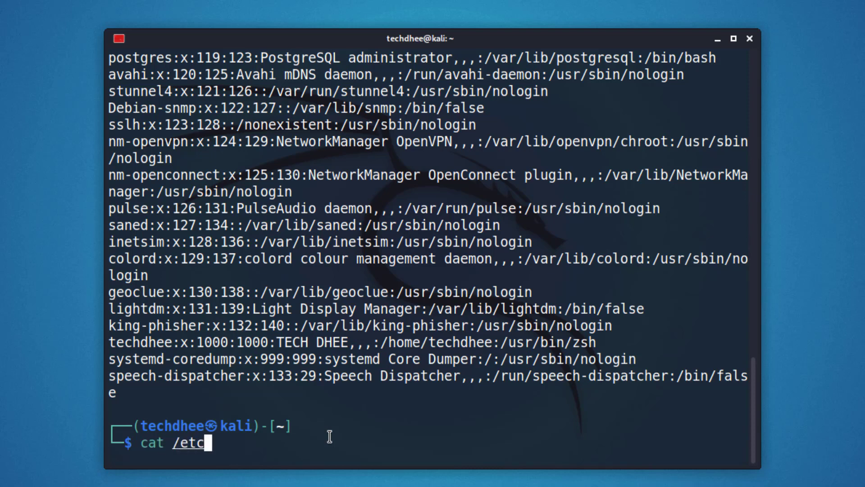
{"action": "type", "text": "/group"}
{"action": "key", "text": "Return"}
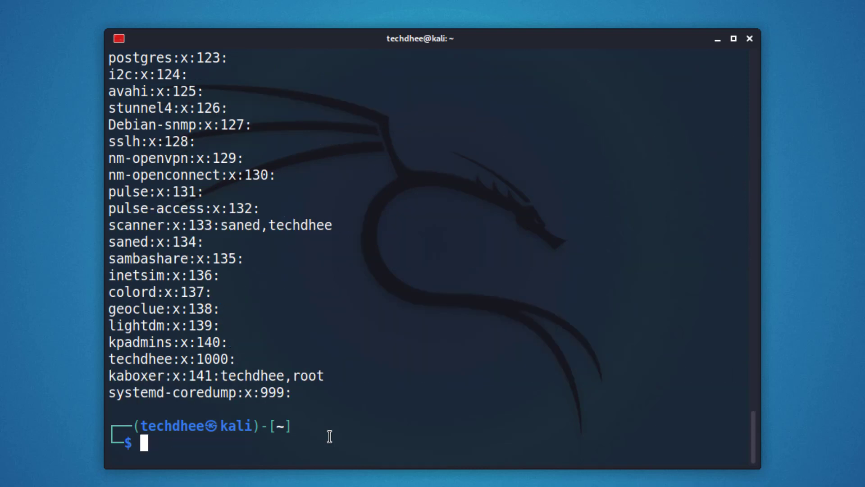
{"action": "left_click_drag", "start_coordinate": [109, 356], "coordinate": [196, 357]}
{"action": "left_click", "coordinate": [230, 355]}
Step: Create user 'test' via sudo adduser with a password and full name TEST, leaving other fields blank
{"action": "key", "text": "ctrl+l"}
{"action": "type", "text": "s"}
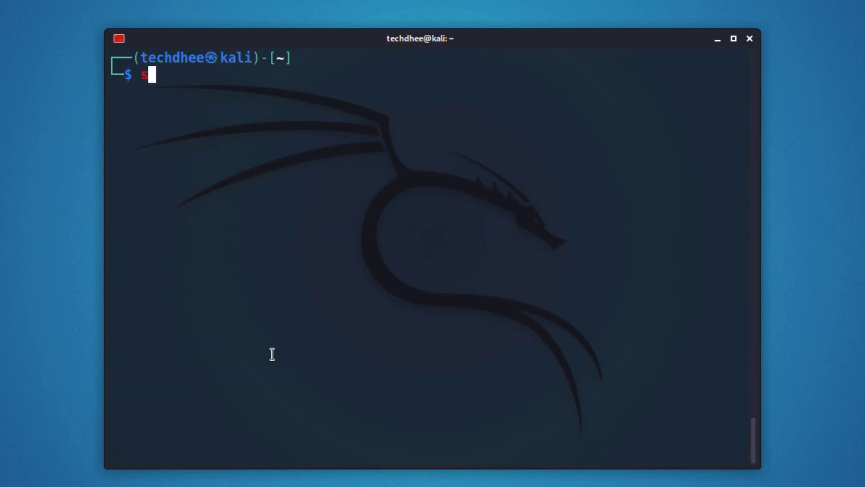
{"action": "type", "text": "udo adduser "}
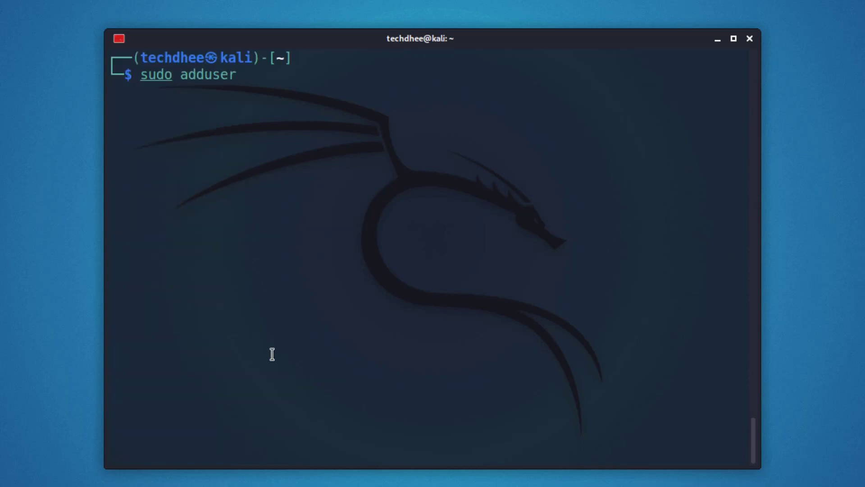
{"action": "type", "text": "test"}
{"action": "key", "text": "Return"}
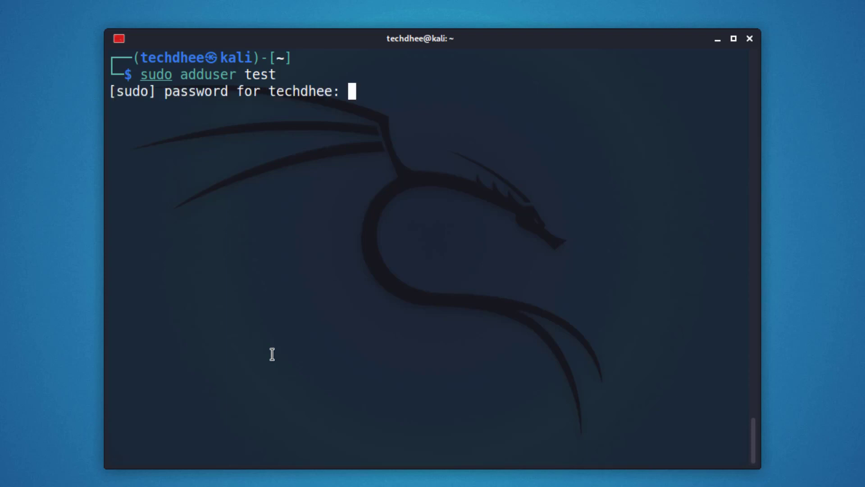
{"action": "key", "text": "Return"}
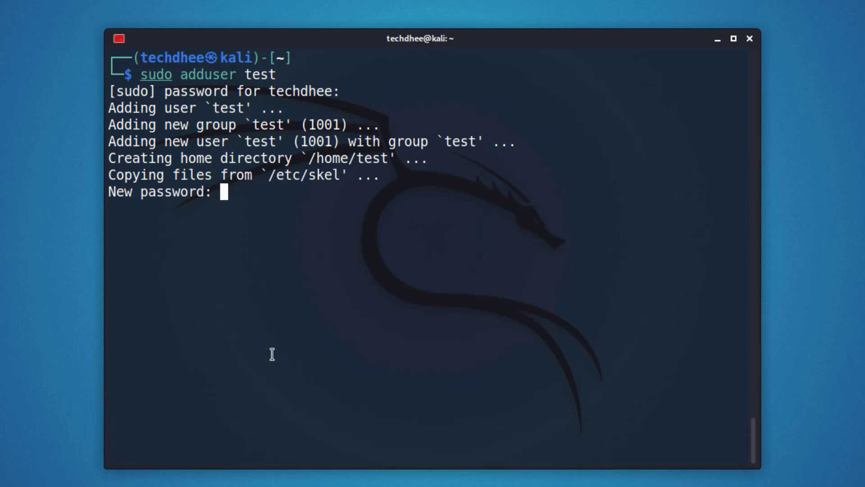
{"action": "key", "text": "Return"}
{"action": "key", "text": "Return"}
{"action": "type", "text": "TEST"}
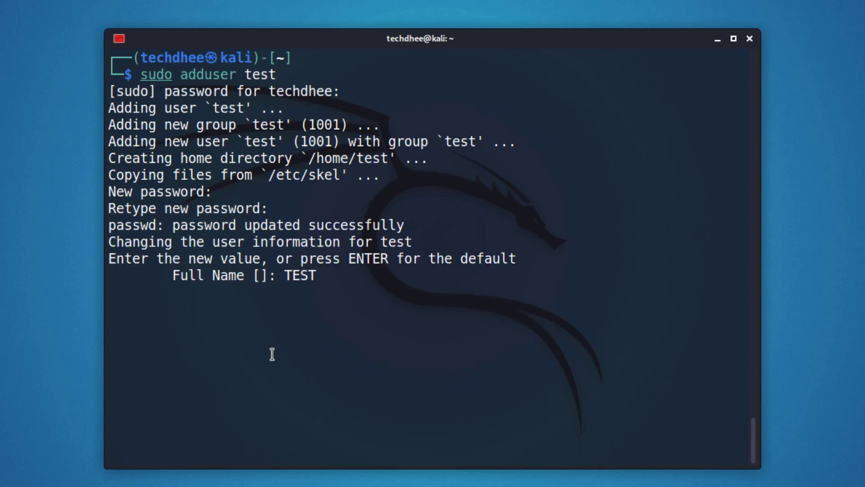
{"action": "key", "text": "Return"}
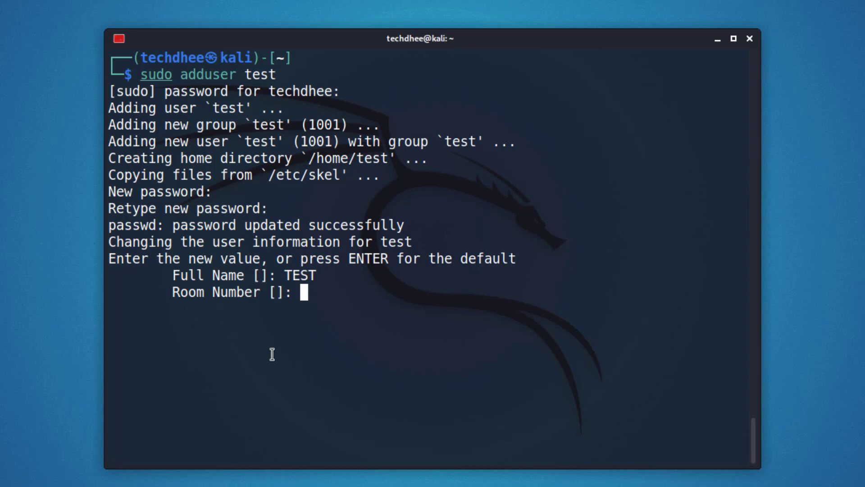
{"action": "key", "text": "Return"}
{"action": "key", "text": "Return"}
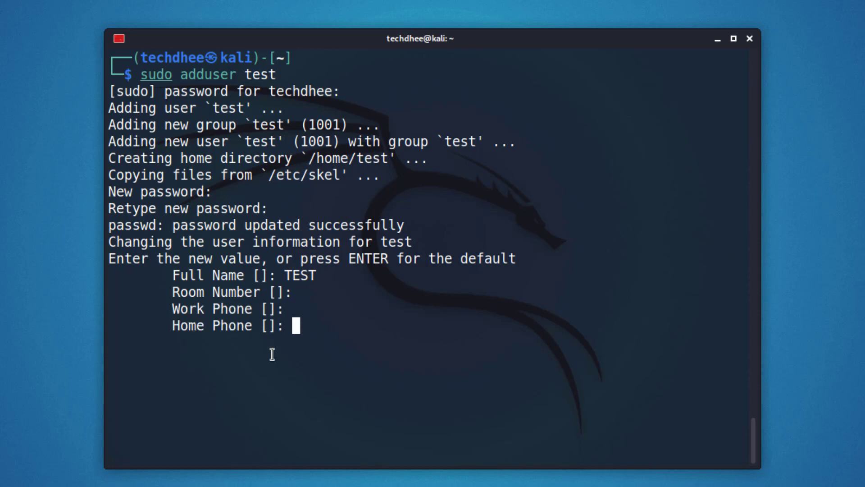
{"action": "key", "text": "Return"}
{"action": "key", "text": "Return"}
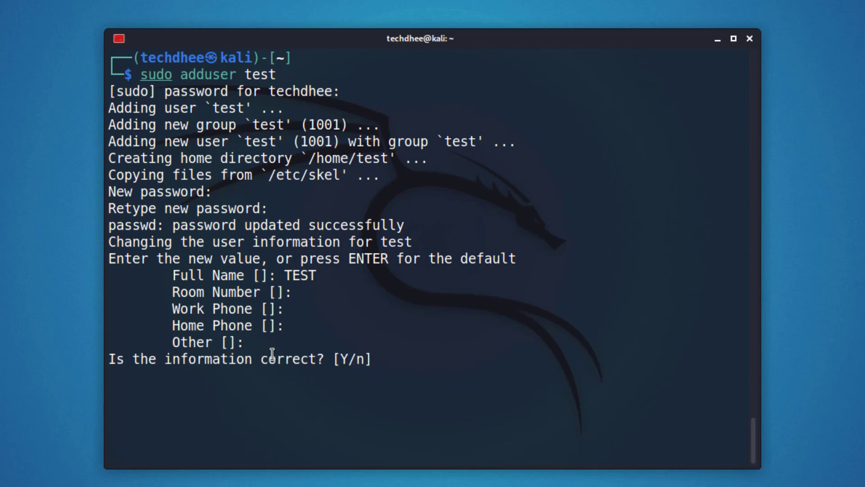
{"action": "type", "text": "Y"}
{"action": "key", "text": "Return"}
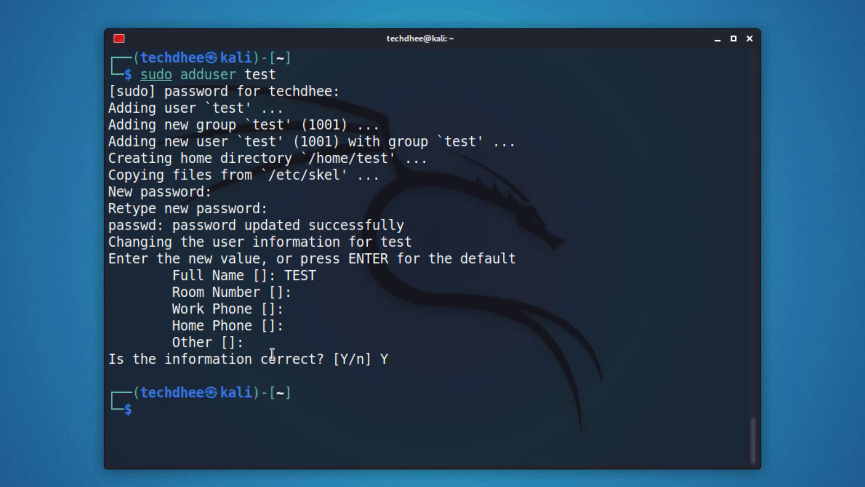
{"action": "key", "text": "ctrl+l"}
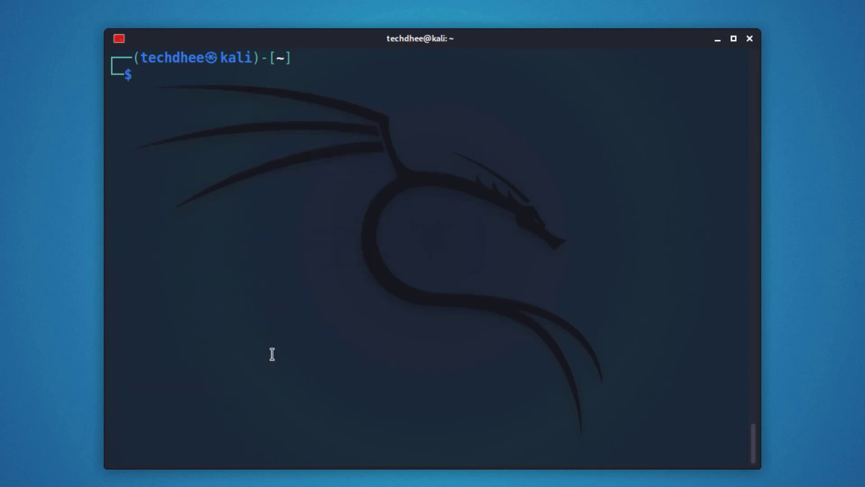
{"action": "type", "text": "sudo"}
{"action": "type", "text": " passwd test"}
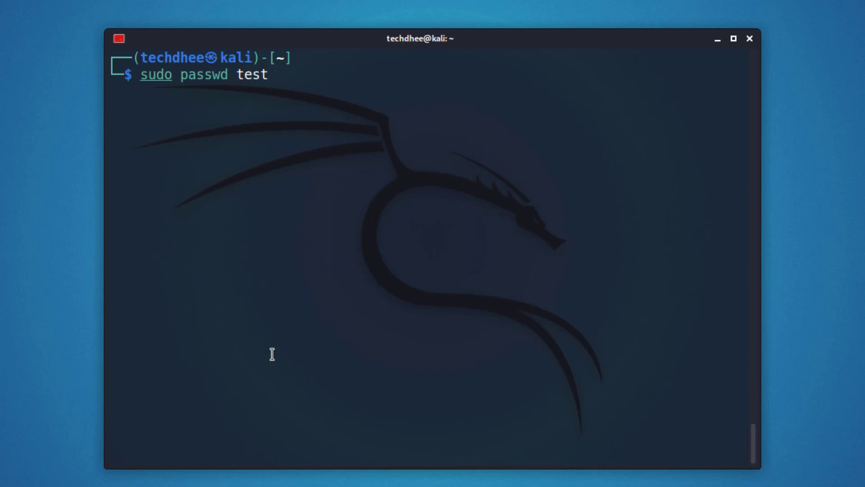
Step: Reset test's password with sudo passwd test, then clear the screen
{"action": "key", "text": "Return"}
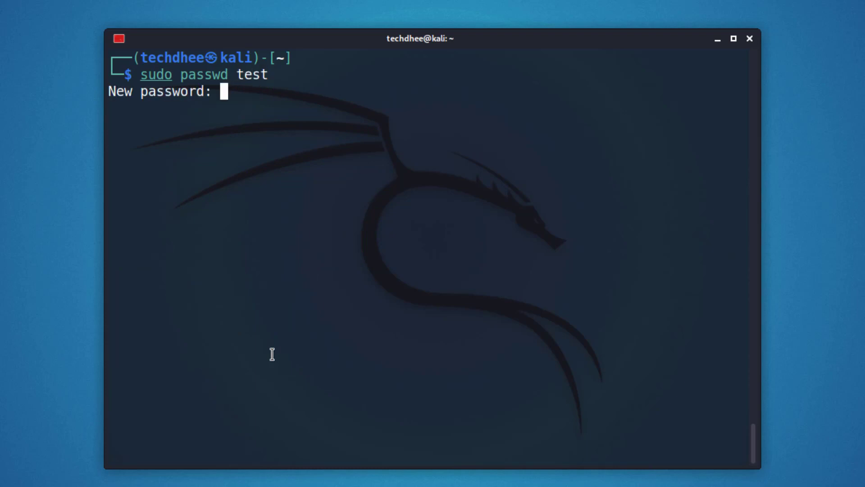
{"action": "key", "text": "Return"}
{"action": "key", "text": "Return"}
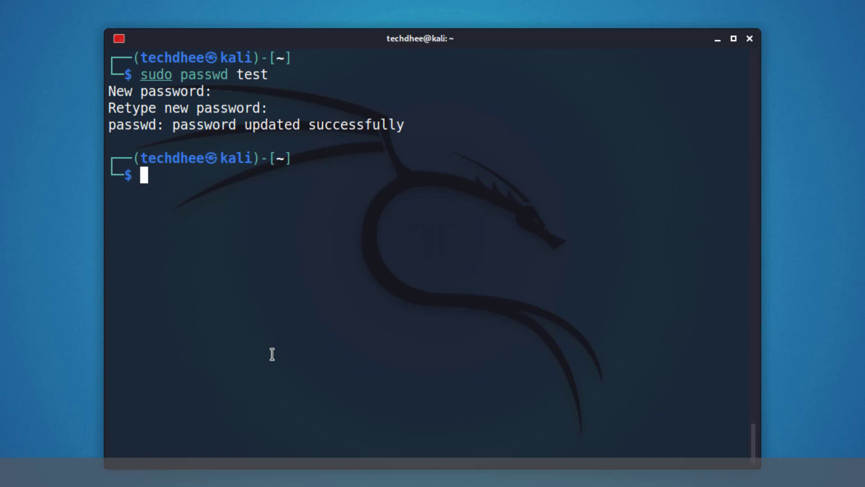
{"action": "key", "text": "ctrl+l"}
{"action": "type", "text": "sudo "}
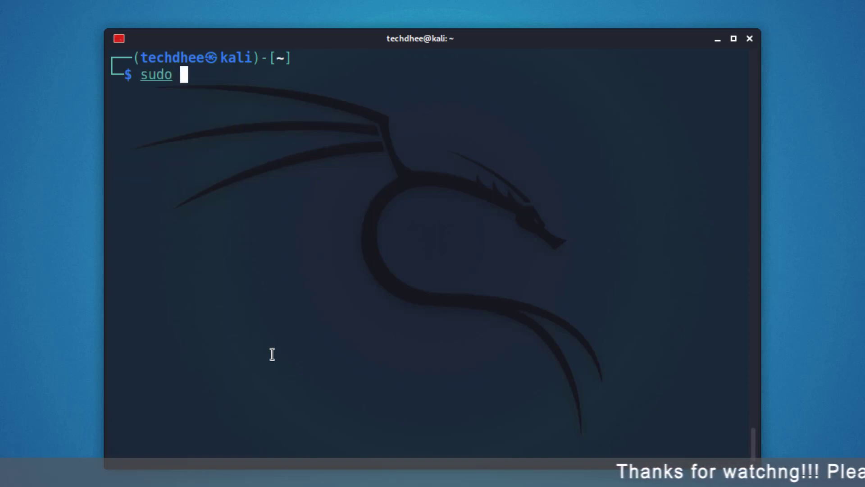
{"action": "type", "text": "usermod"}
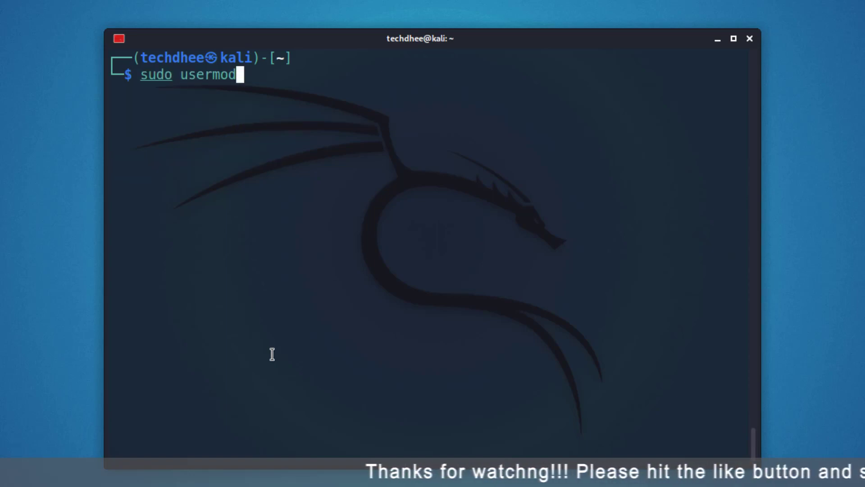
{"action": "type", "text": " -a -"}
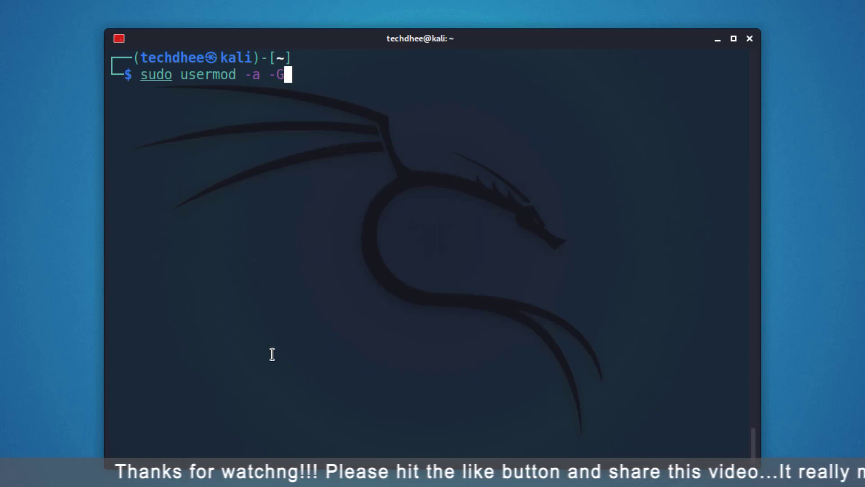
{"action": "type", "text": "G"}
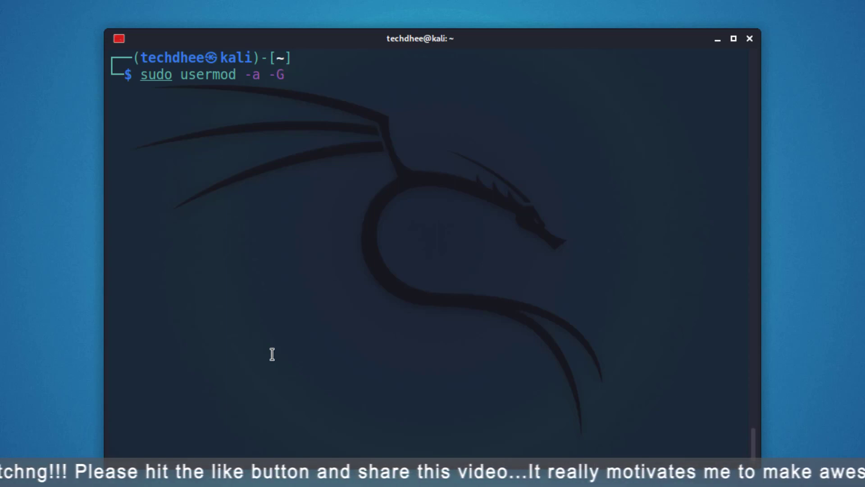
{"action": "type", "text": " sudo test"}
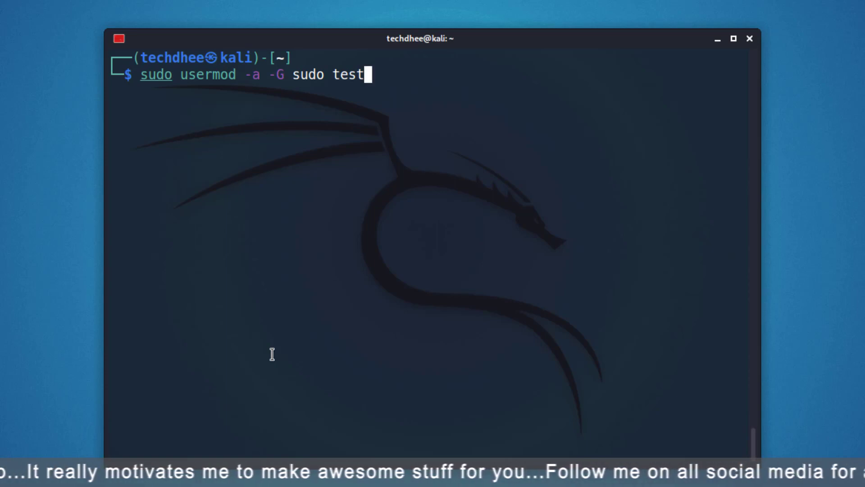
Step: Add test to the sudo group with usermod -a -G sudo test and clear the screen
{"action": "key", "text": "Return"}
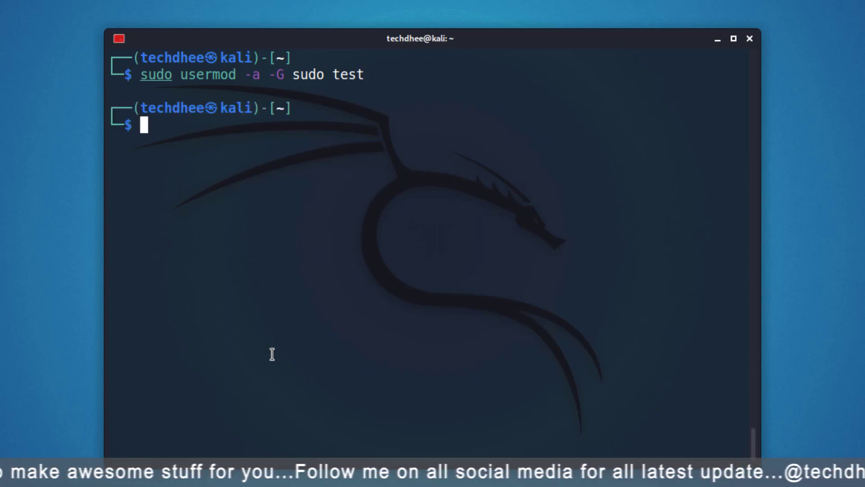
{"action": "key", "text": "ctrl+l"}
{"action": "type", "text": "sudo"}
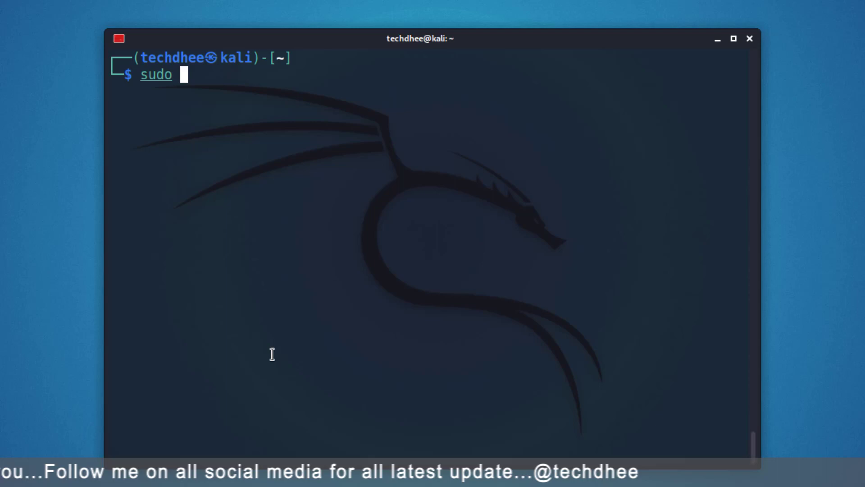
{"action": "type", "text": " chsh -s /"}
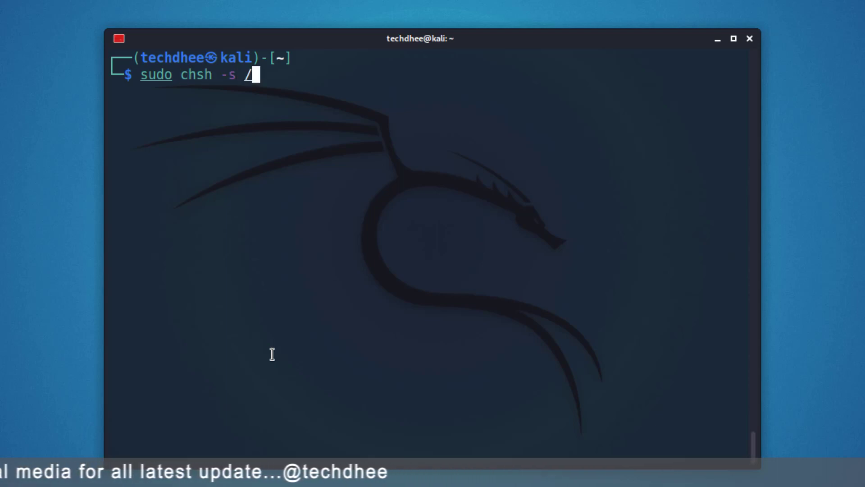
{"action": "type", "text": "bin/bash"}
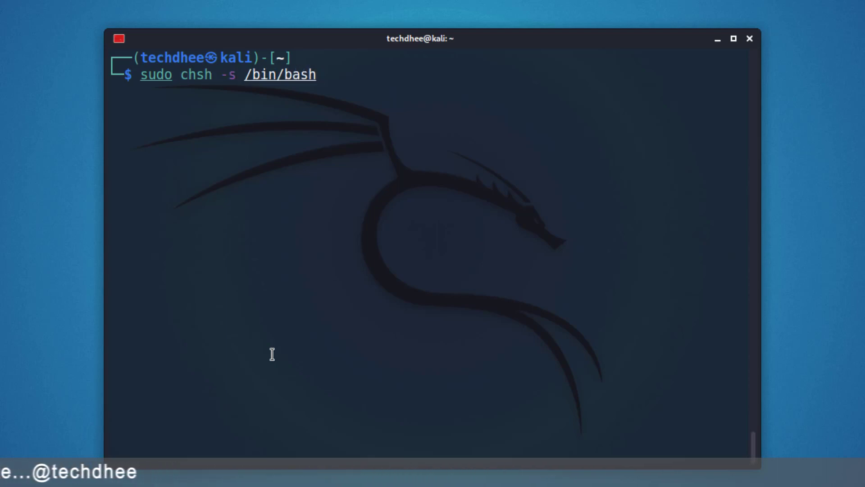
Step: Set test's login shell to /bin/zsh with chsh, then log out of the session
{"action": "key", "text": "BackSpace"}
{"action": "key", "text": "BackSpace"}
{"action": "key", "text": "BackSpace"}
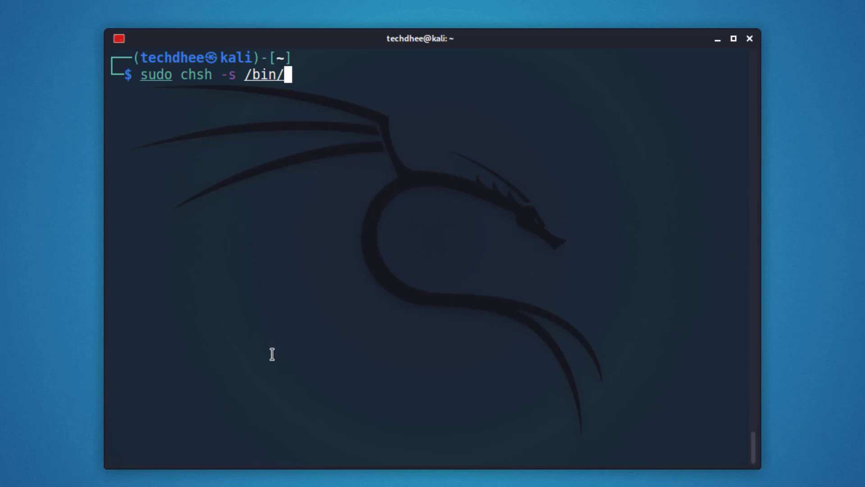
{"action": "type", "text": "zsh"}
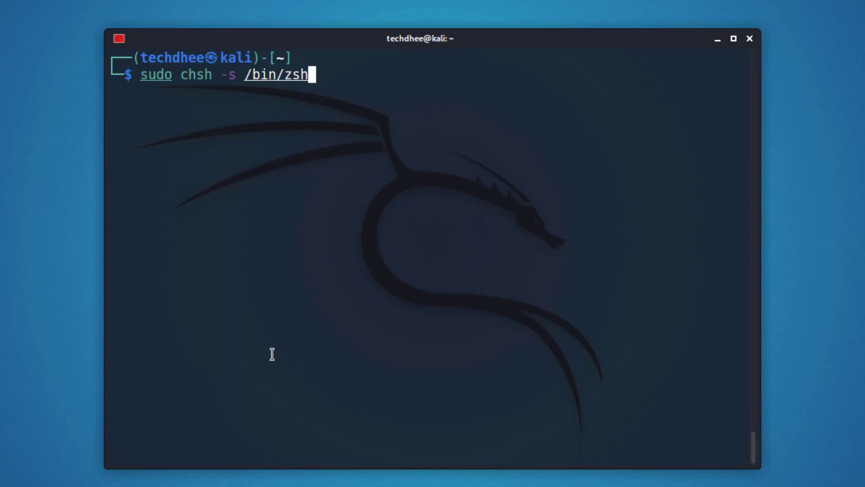
{"action": "type", "text": " test"}
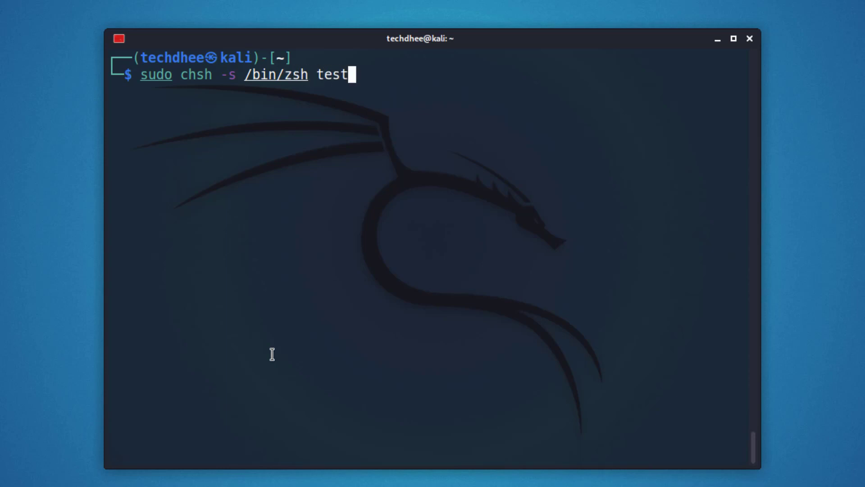
{"action": "key", "text": "Return"}
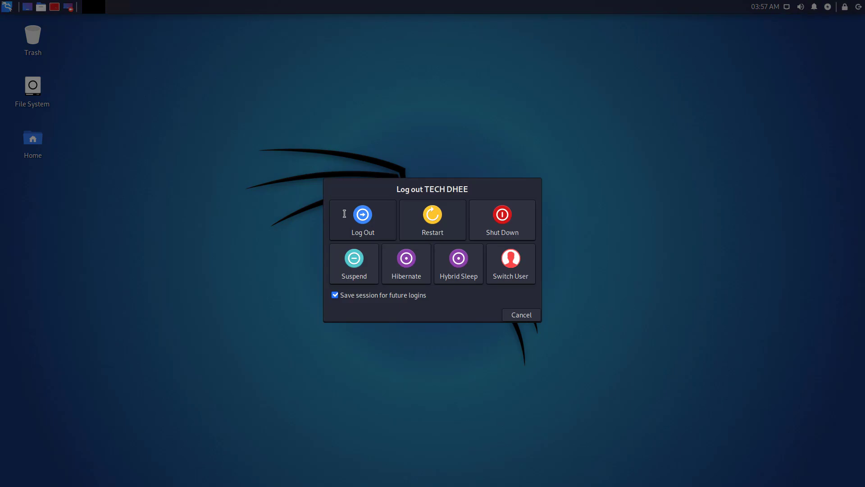
{"action": "left_click", "coordinate": [361, 218]}
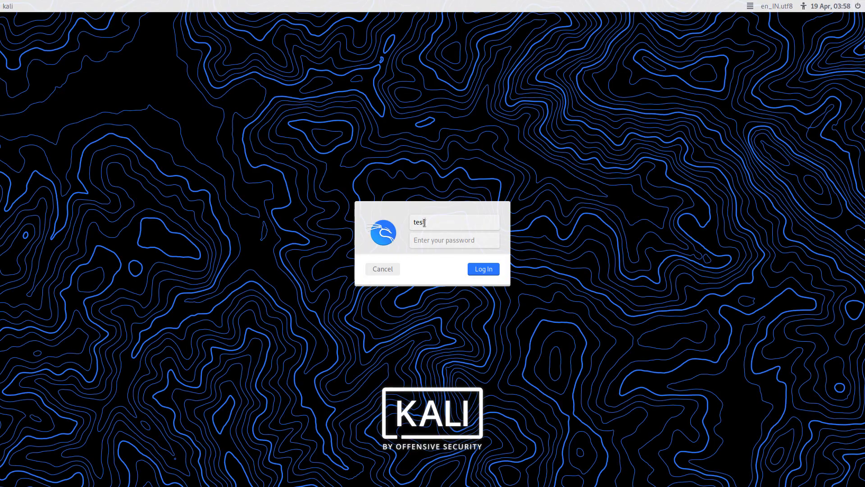
Step: Log in as test and launch Terminal Emulator from the application menu
{"action": "key", "text": "Tab"}
{"action": "key", "text": "Return"}
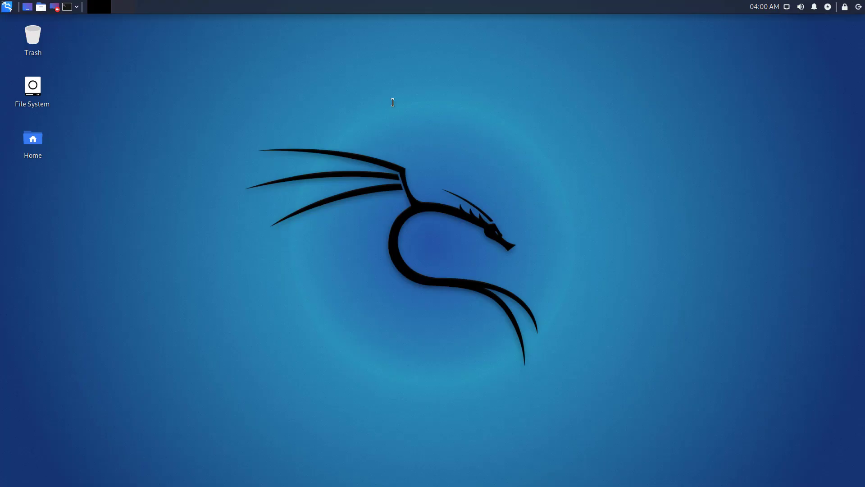
{"action": "key", "text": "super"}
{"action": "type", "text": "ter"}
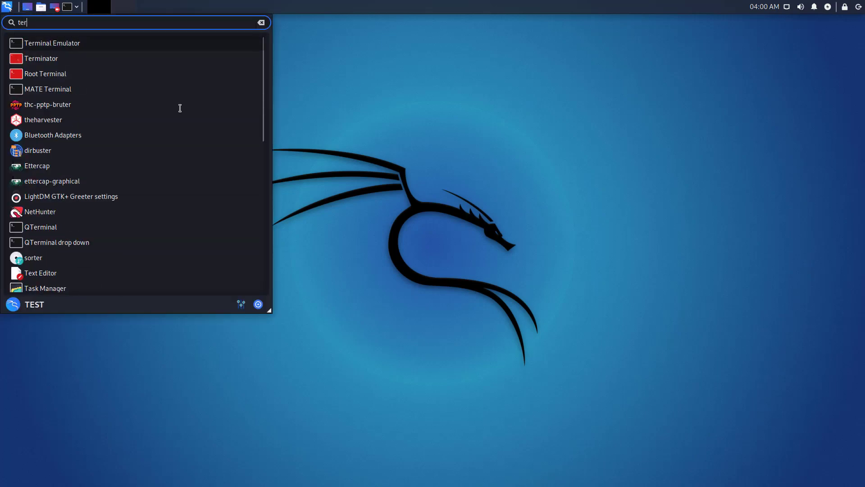
{"action": "left_click", "coordinate": [61, 60]}
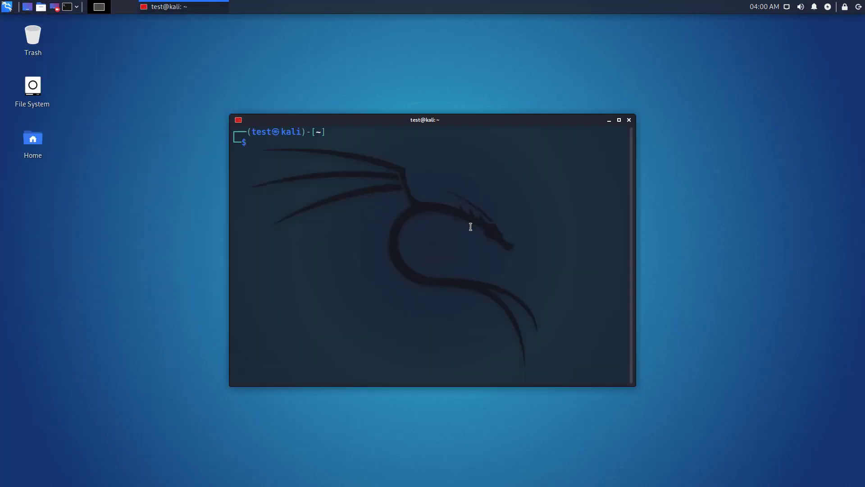
{"action": "type", "text": "whoami"}
Step: As test, run whoami and pwd, then sudo apt update with test's password
{"action": "key", "text": "Return"}
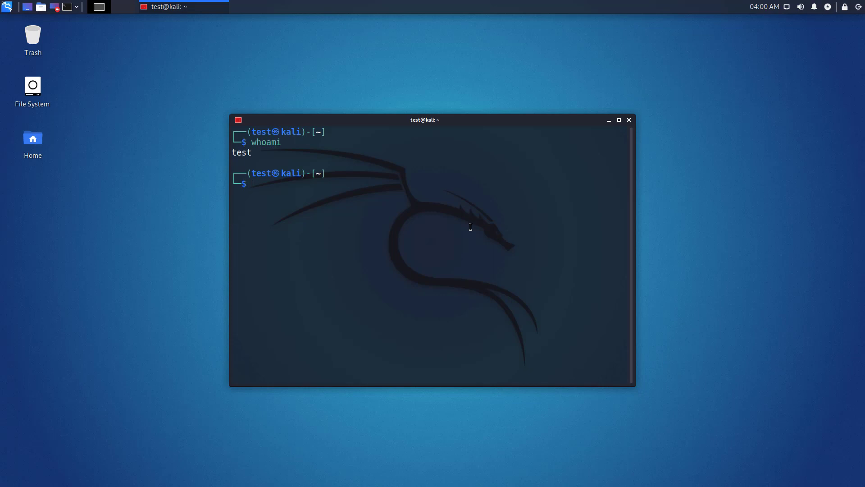
{"action": "type", "text": "pwd"}
{"action": "key", "text": "Return"}
{"action": "type", "text": "sudo"}
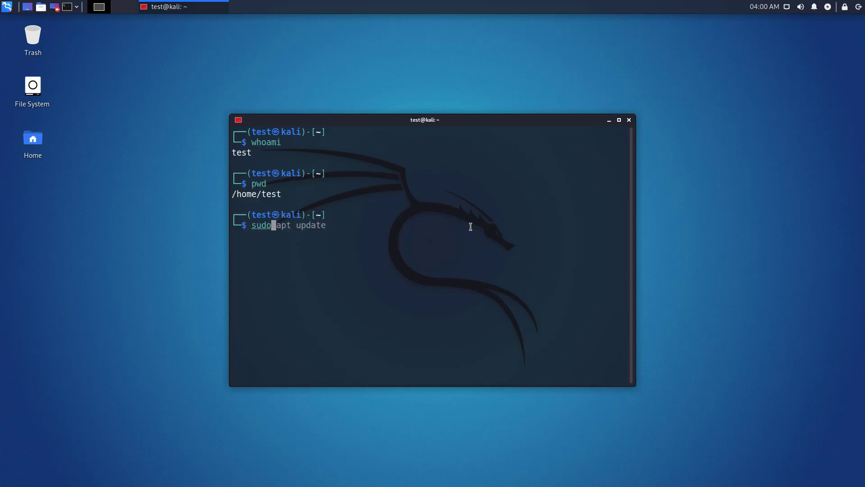
{"action": "type", "text": " apt updat"}
{"action": "key", "text": "Return"}
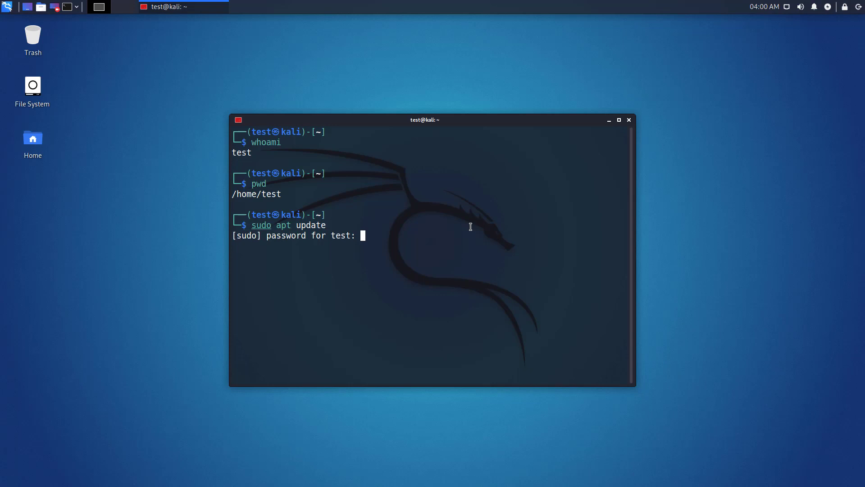
{"action": "key", "text": "Return"}
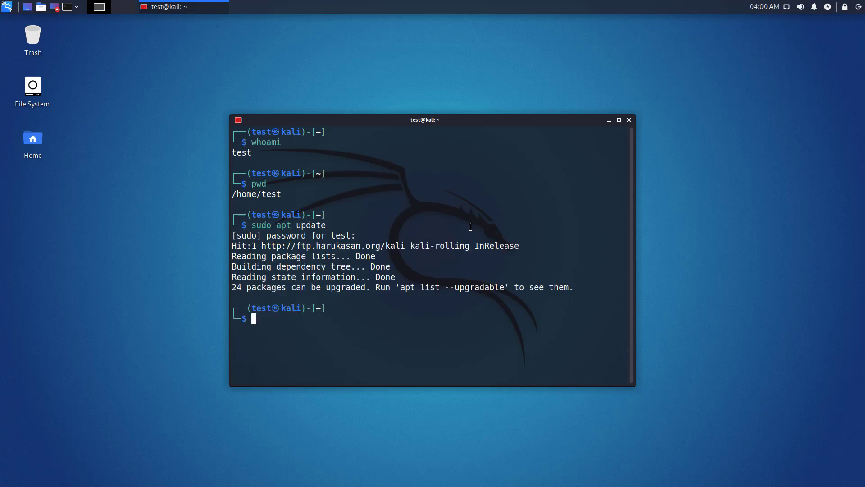
Step: Install htop with sudo apt (already newest), then run htop and quit it with q
{"action": "key", "text": "ctrl+l"}
{"action": "type", "text": "sudo apt "}
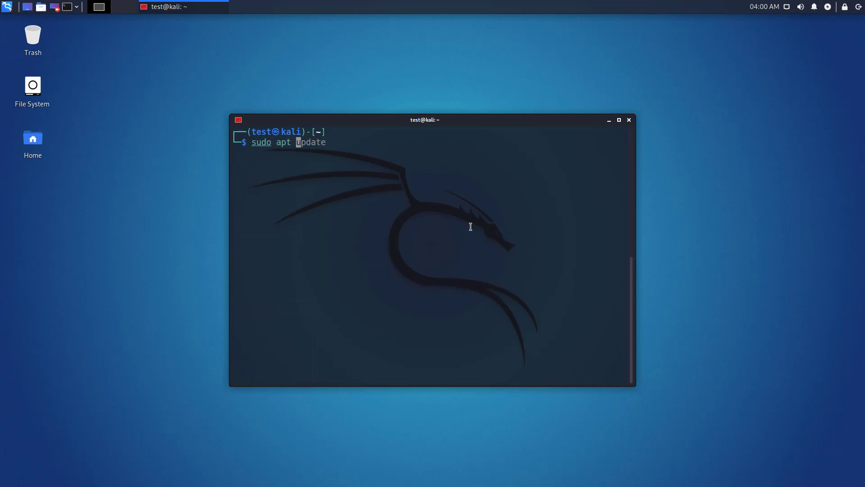
{"action": "type", "text": "install ht"}
{"action": "type", "text": "op"}
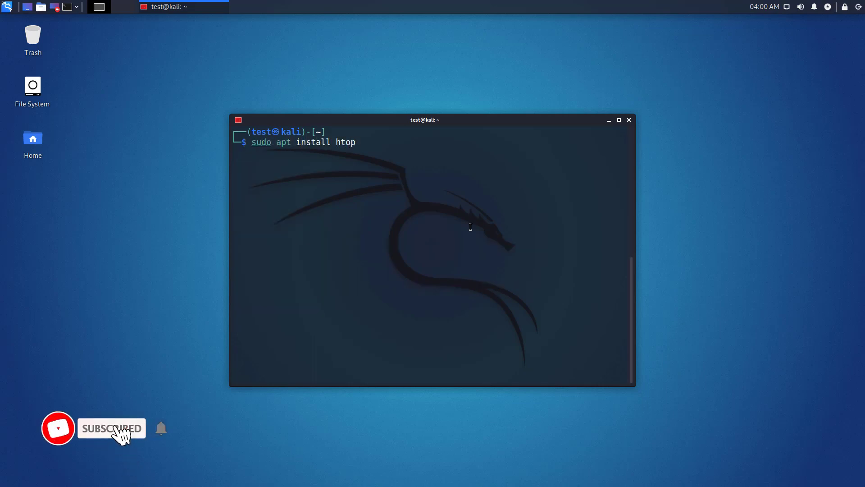
{"action": "key", "text": "Return"}
{"action": "type", "text": "htop"}
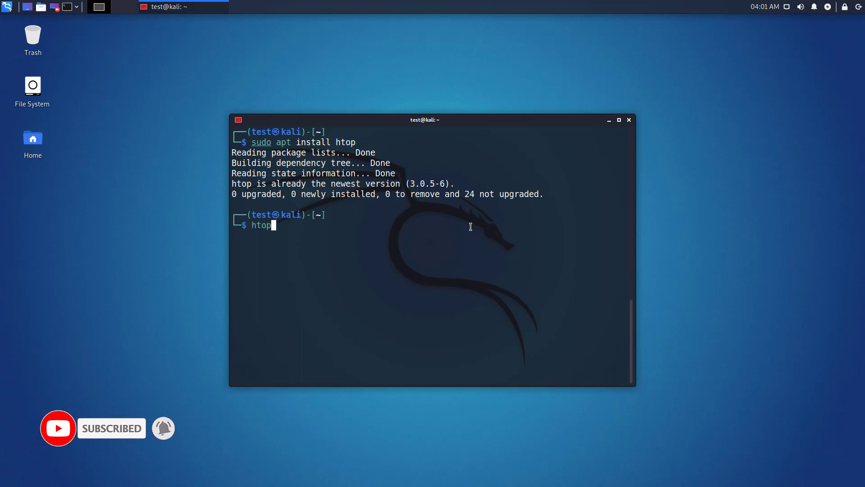
{"action": "key", "text": "Return"}
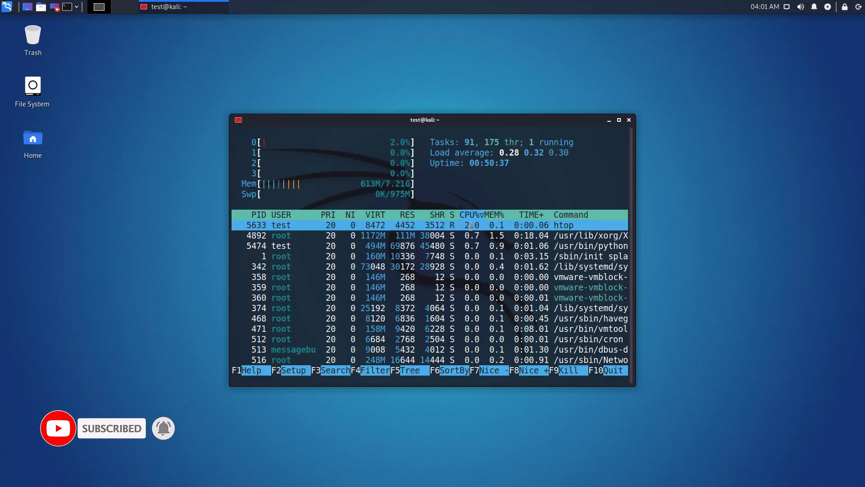
{"action": "key", "text": "q"}
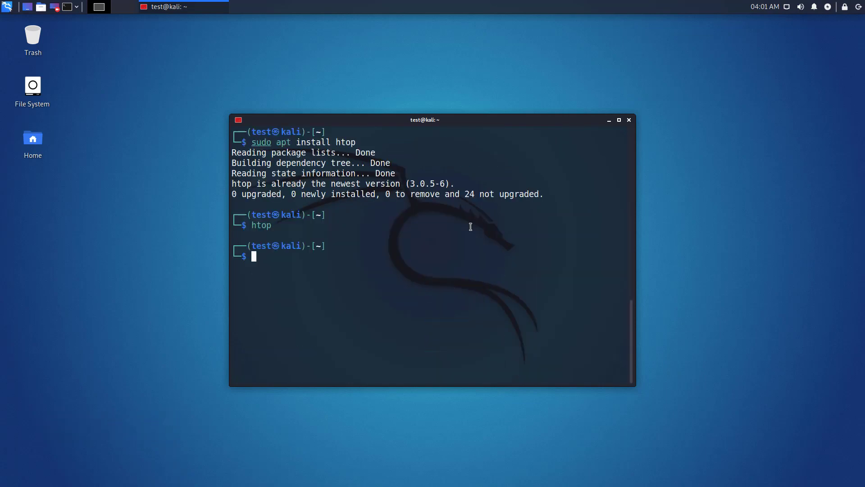
{"action": "type", "text": "exit"}
Step: Exit the terminal and bring up the log-out options from the top-right power icon
{"action": "key", "text": "Return"}
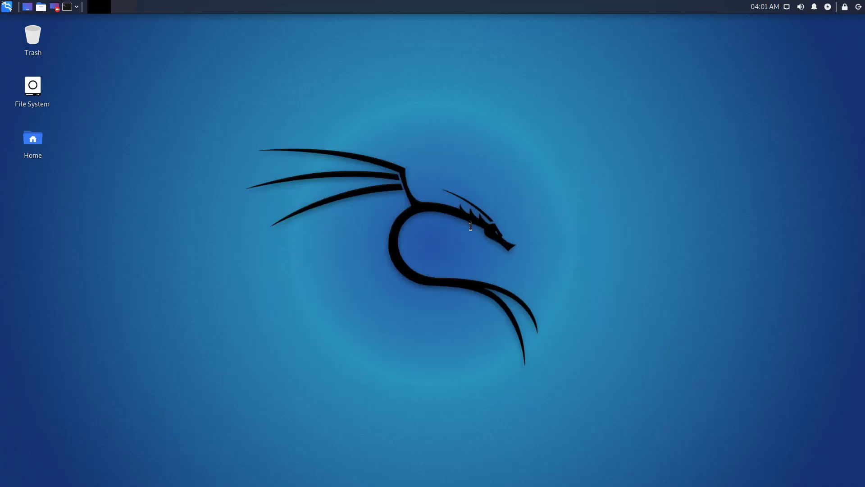
{"action": "left_click", "coordinate": [859, 6]}
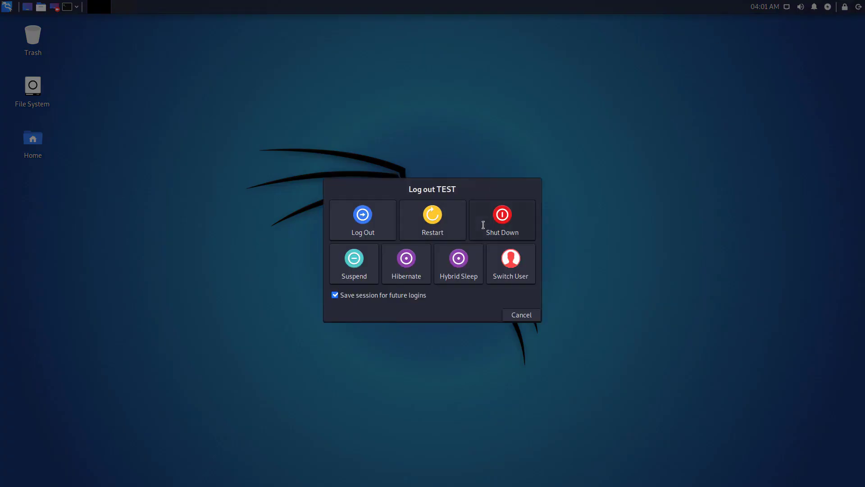